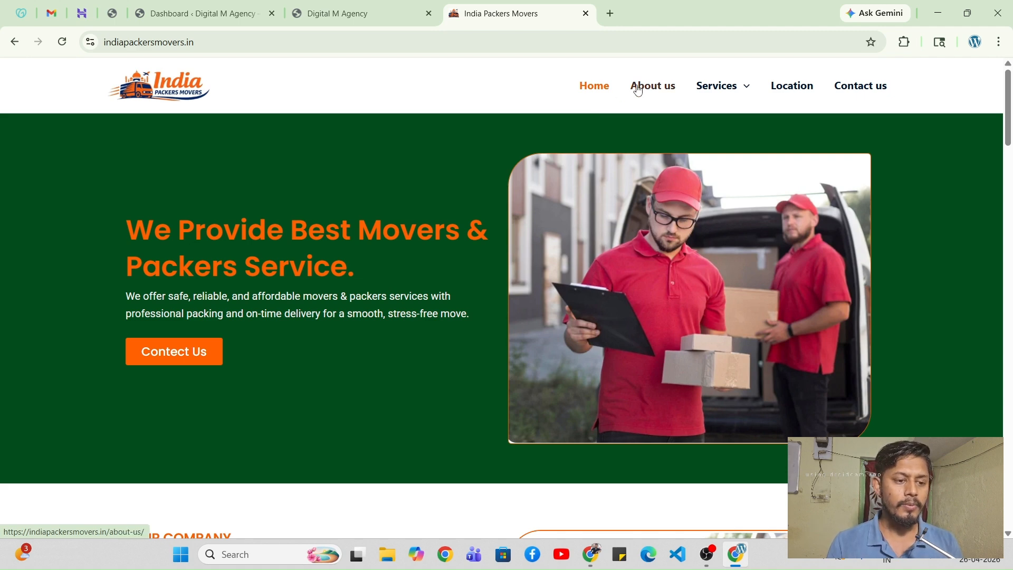
Switch to the Digital M Agency dashboard and start a new page from its list of pages
mouse_move(721, 95)
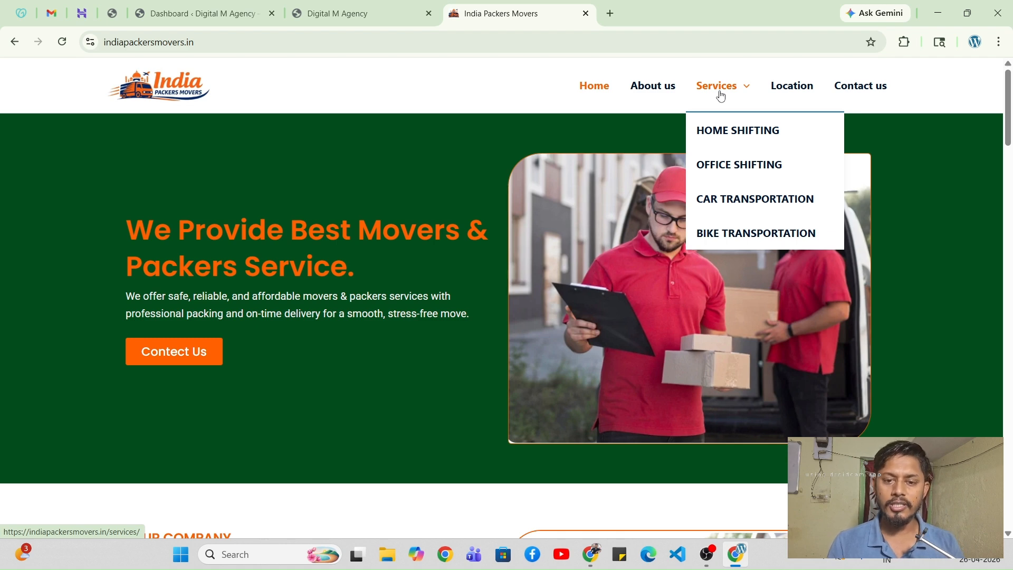
click(232, 10)
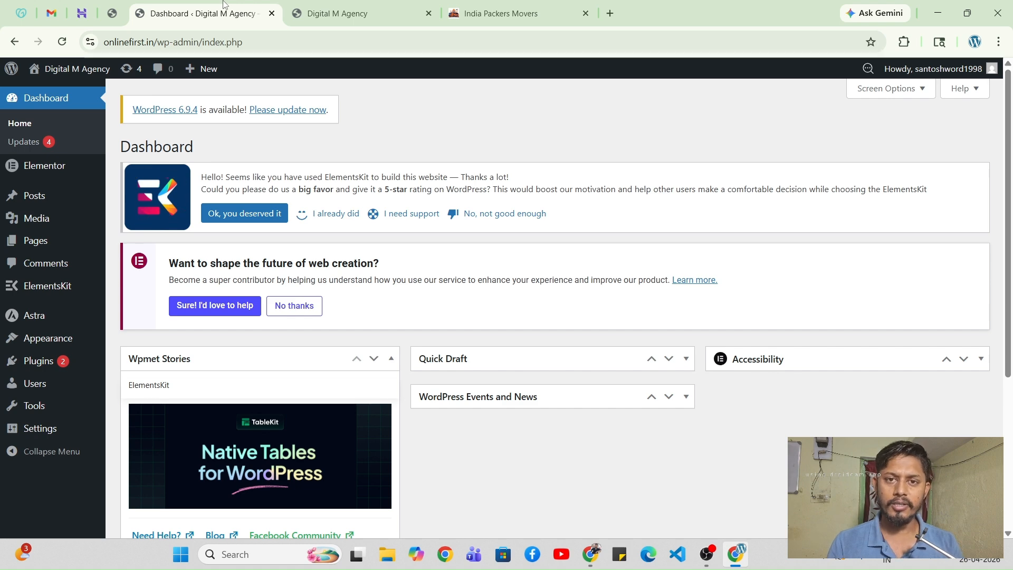
mouse_move(74, 246)
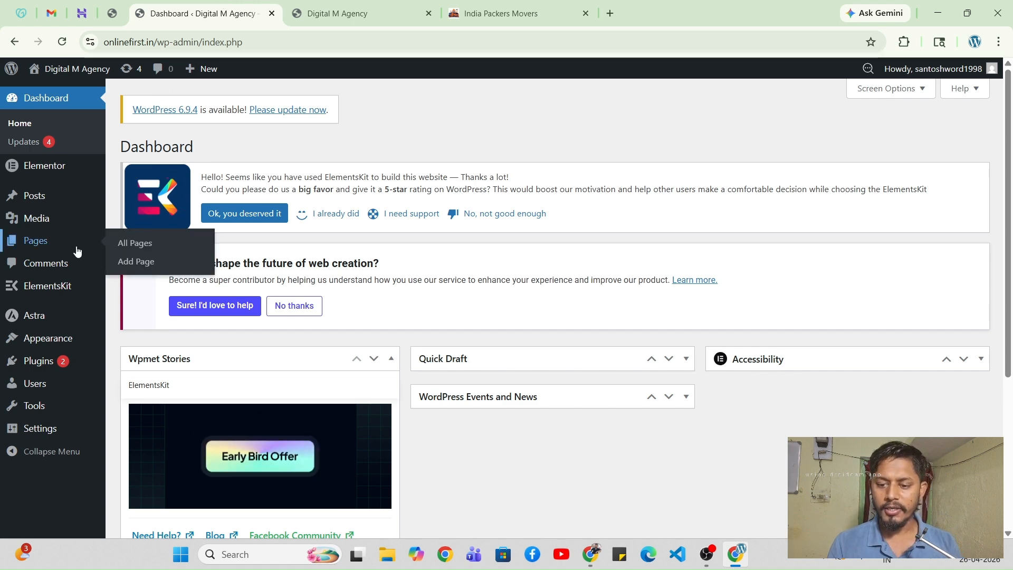
click(135, 244)
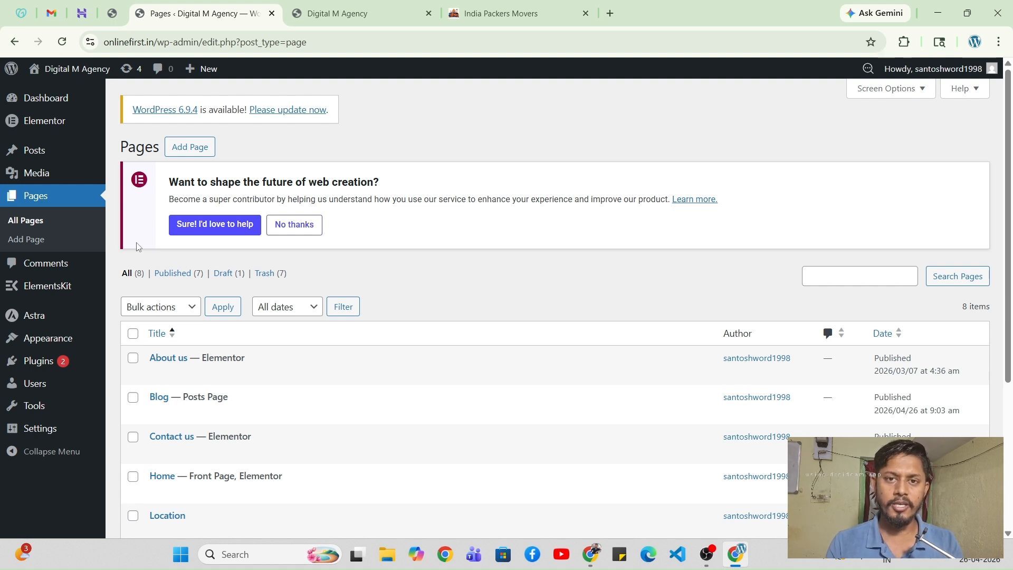
click(195, 147)
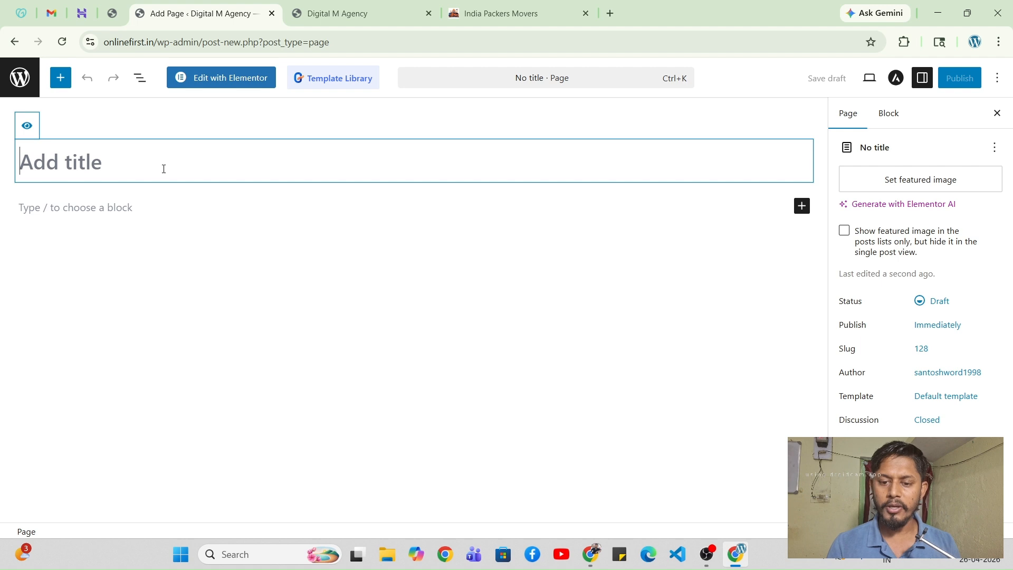
Title the new page Service-01, copy that title and publish the page
text(Service)
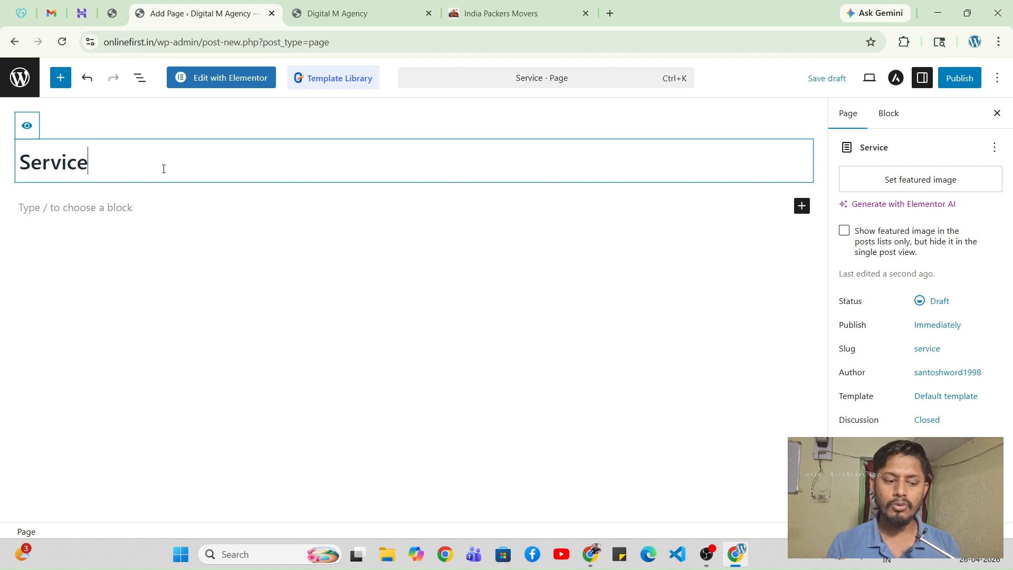
text(-01)
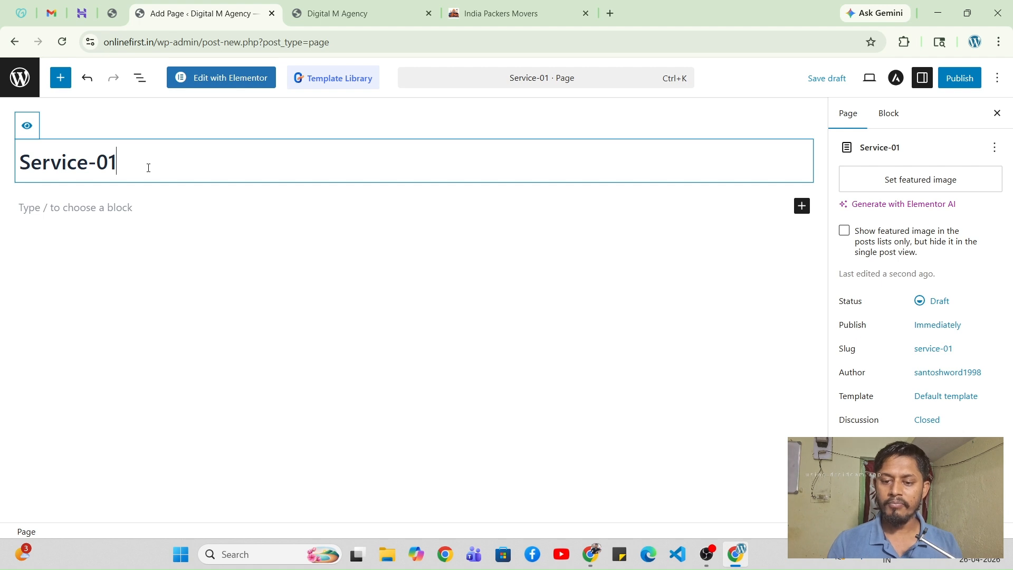
drag(20, 162, 161, 151)
key(ctrl+c)
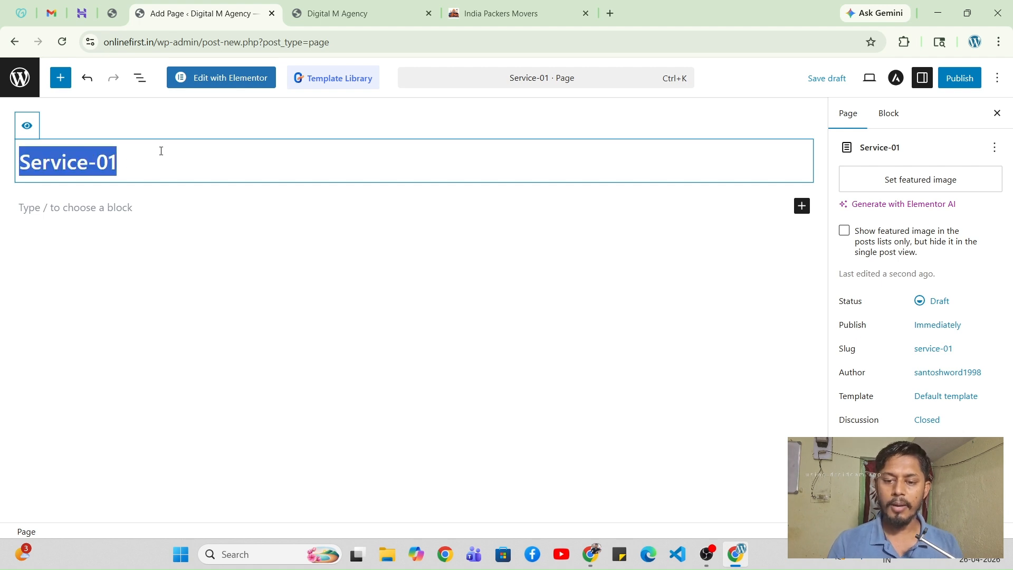
click(958, 80)
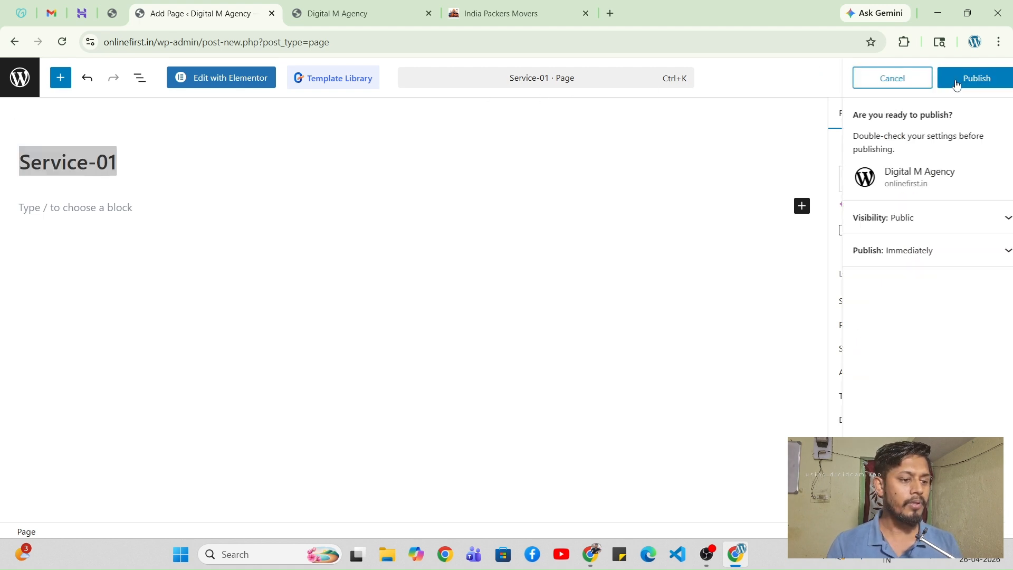
click(957, 81)
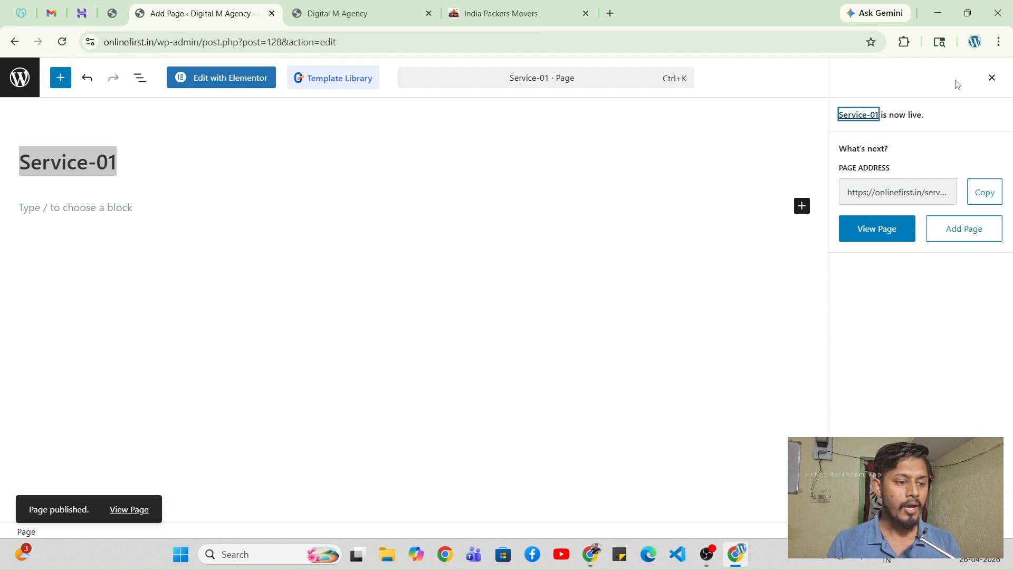
Add another page, reuse the copied title changed to Service-02, and publish it
click(965, 239)
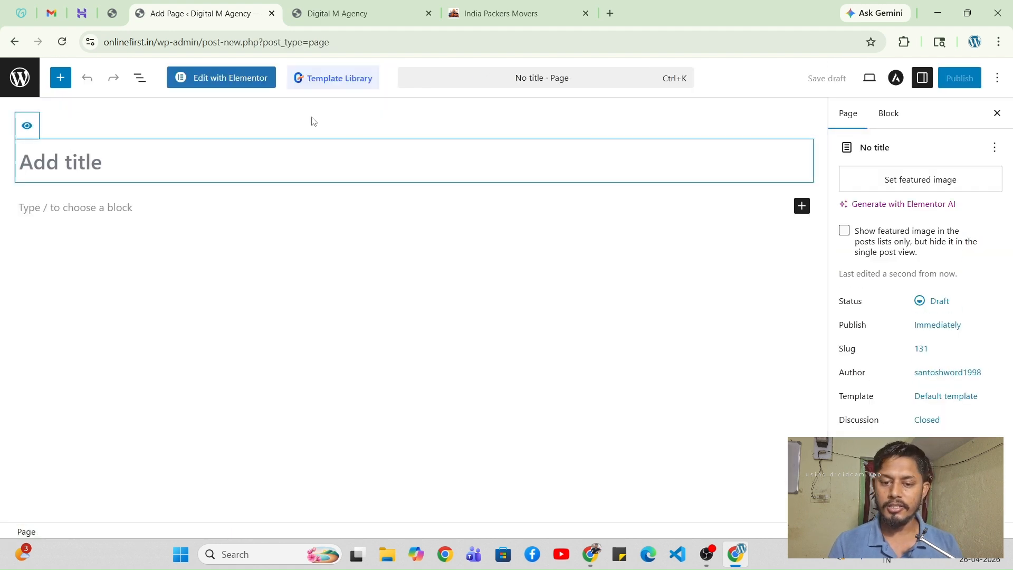
key(ctrl+v)
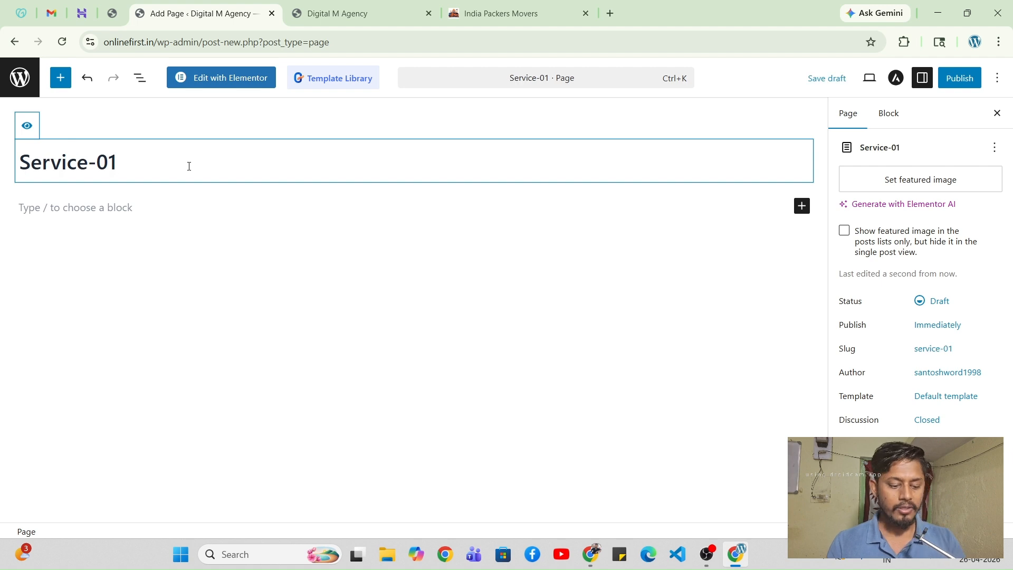
key(BackSpace)
text(2)
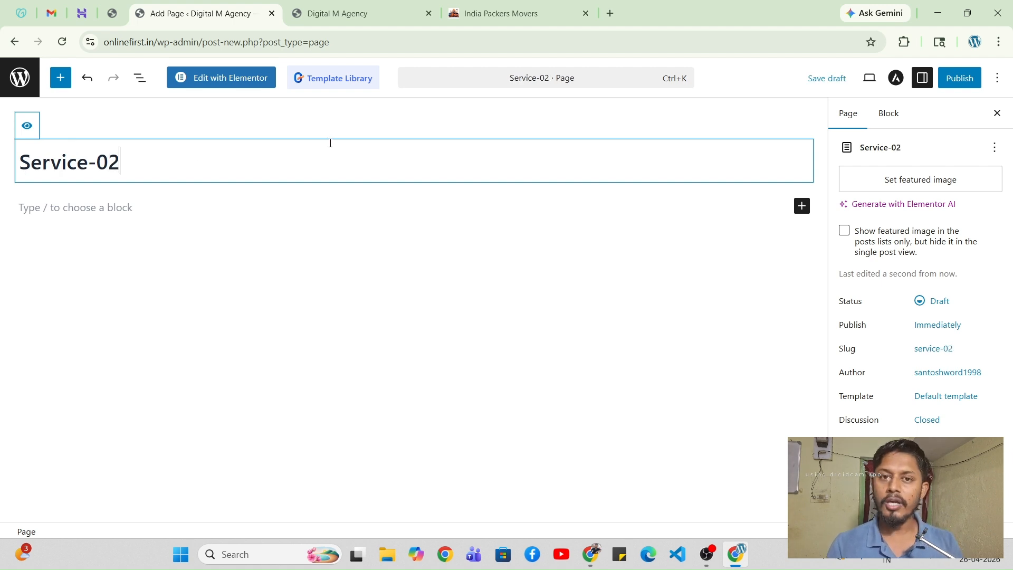
click(968, 79)
click(968, 82)
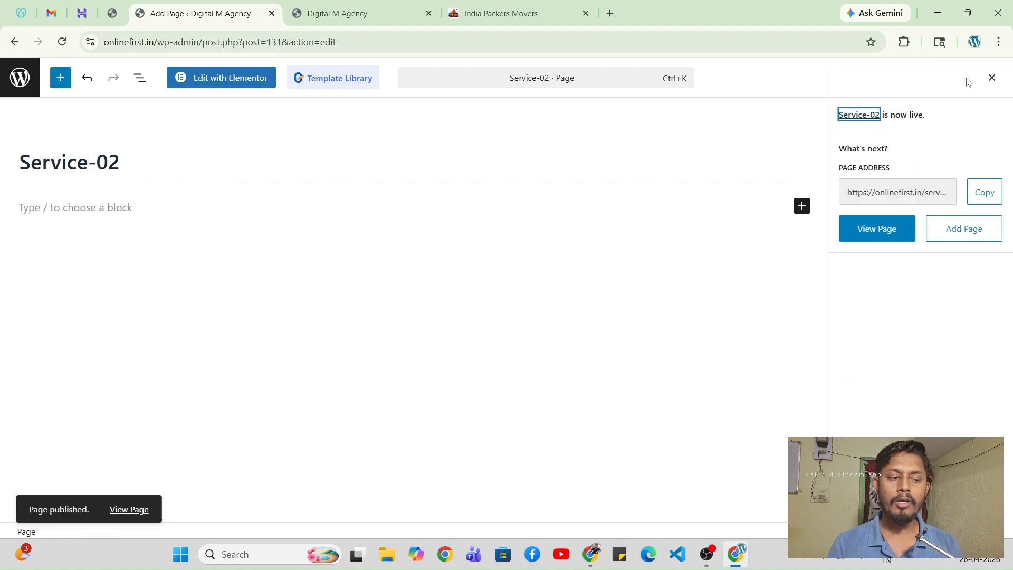
Add a third page titled Service-03 and publish it
click(964, 231)
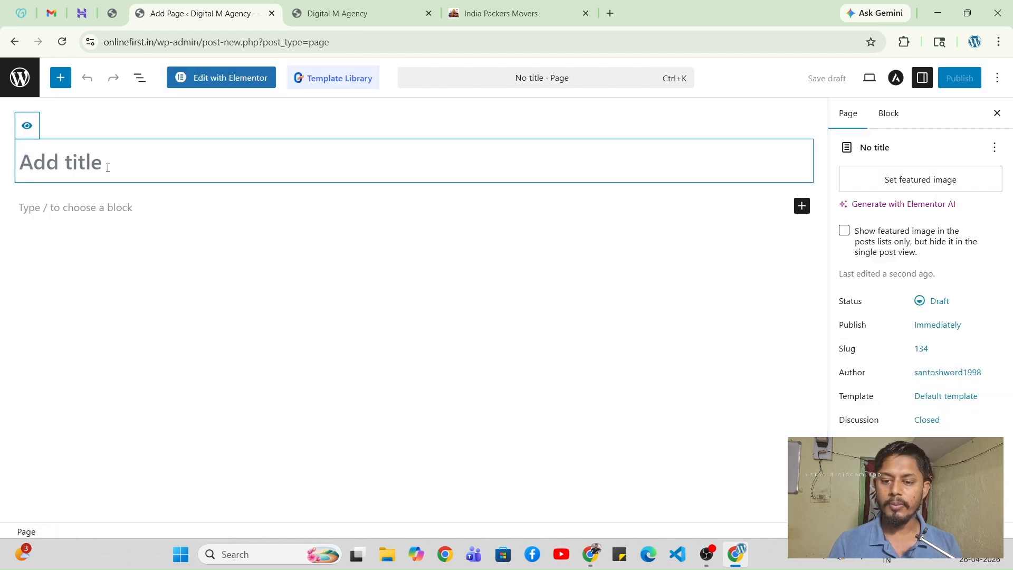
click(108, 167)
text(Service-01)
key(BackSpace)
text(3)
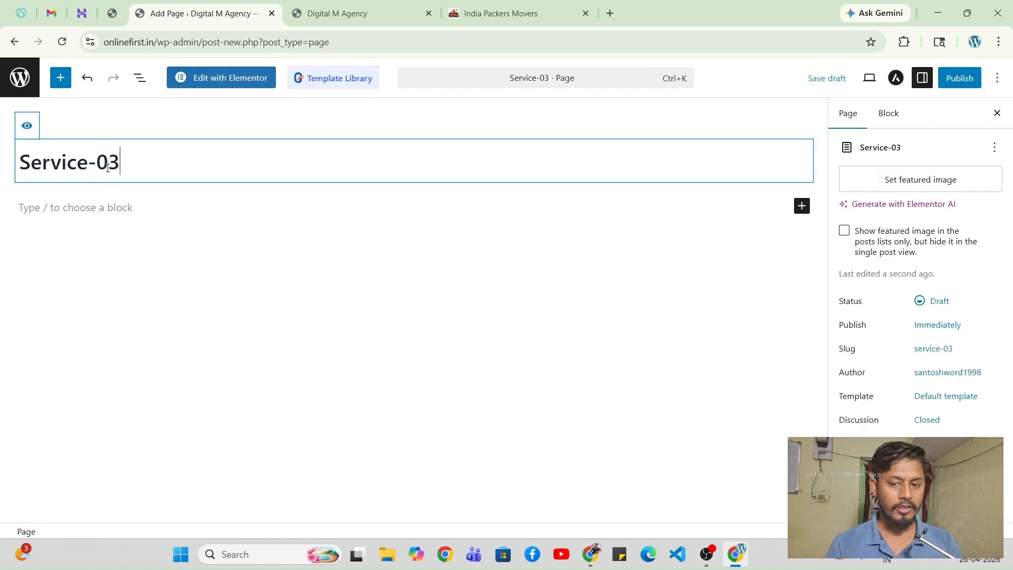
click(964, 79)
click(967, 79)
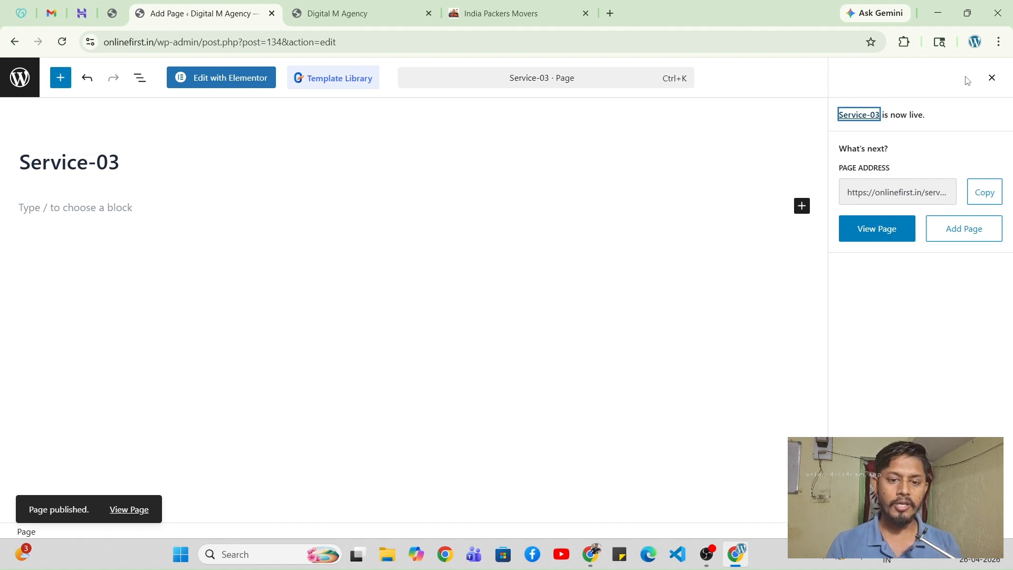
Reload the Digital M Agency site and compare its header navigation with the Services dropdown on the India Packers Movers site
click(354, 6)
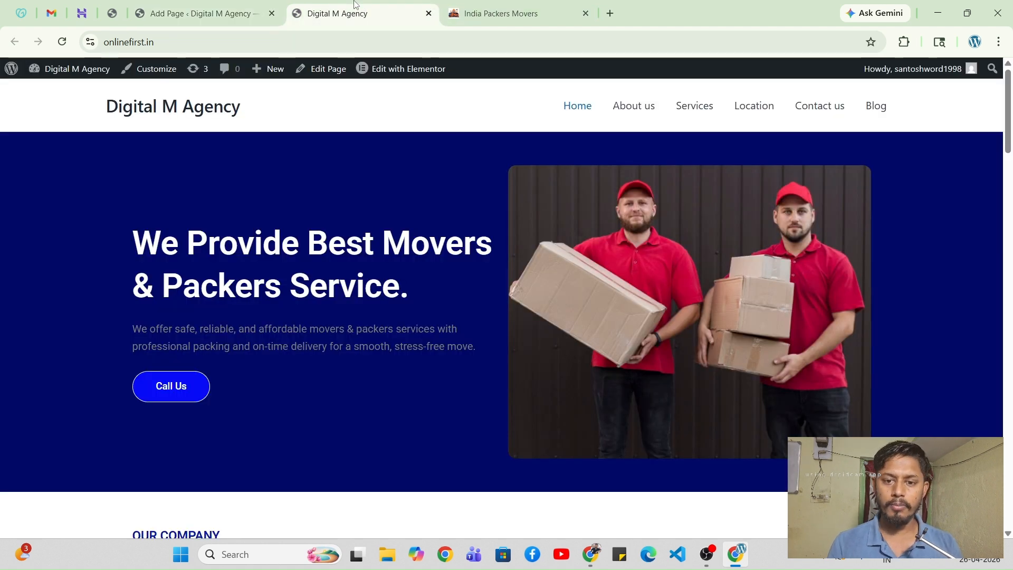
click(62, 43)
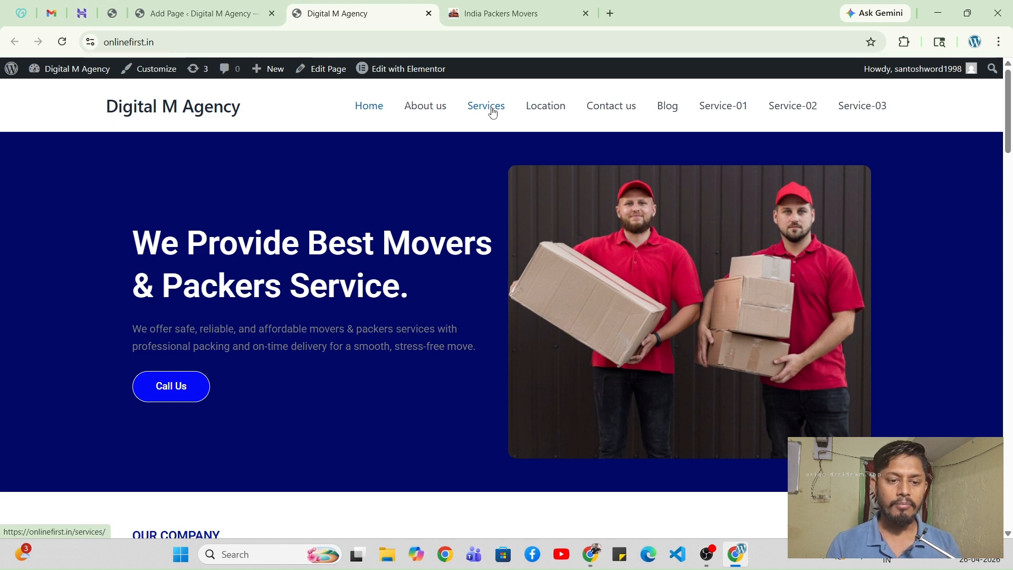
click(507, 13)
mouse_move(721, 87)
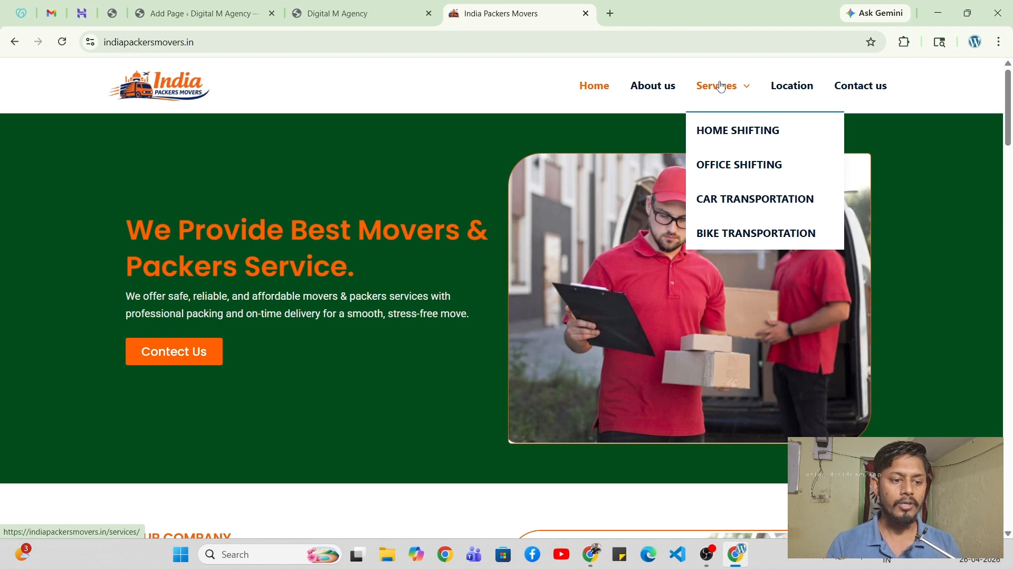
Return to the Digital M Agency admin and open the Main menu's structure for editing
click(217, 4)
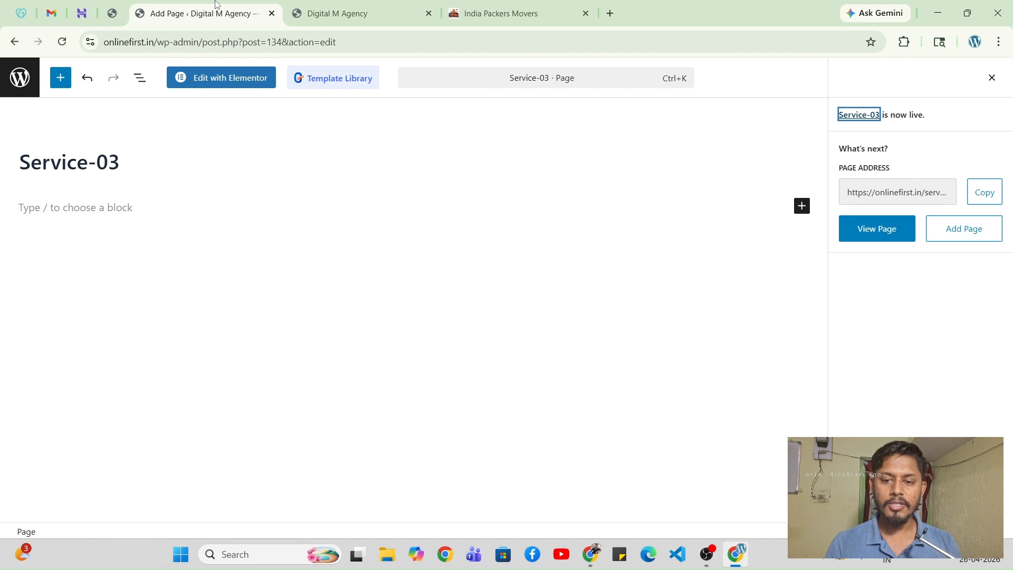
click(20, 79)
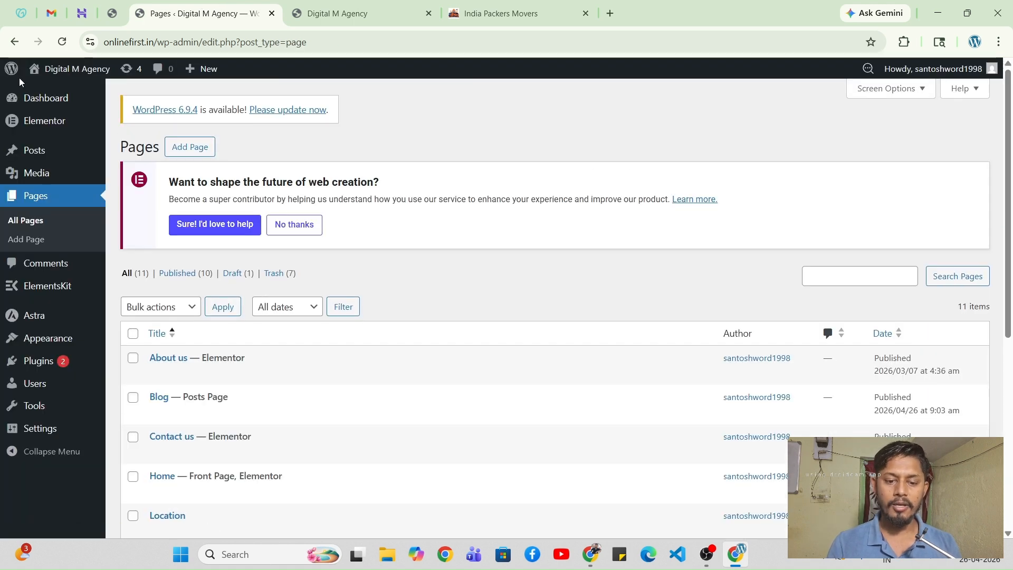
scroll(47, 263, down, 3)
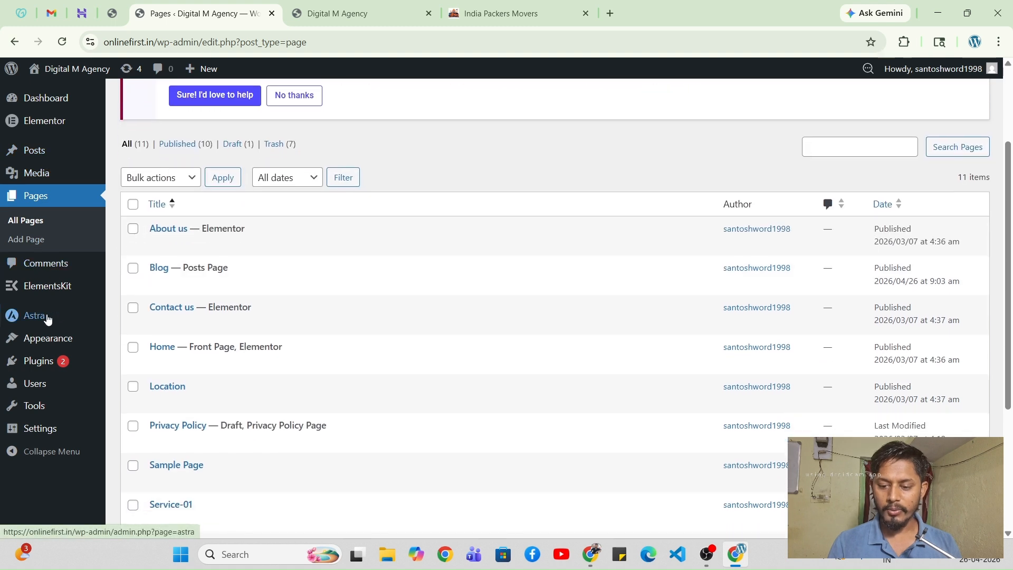
mouse_move(53, 342)
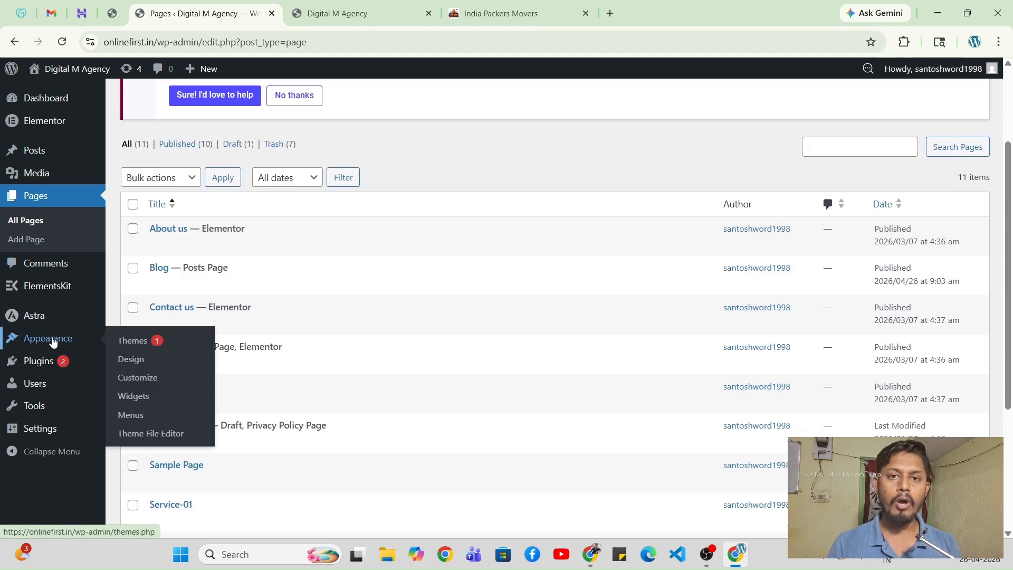
click(151, 421)
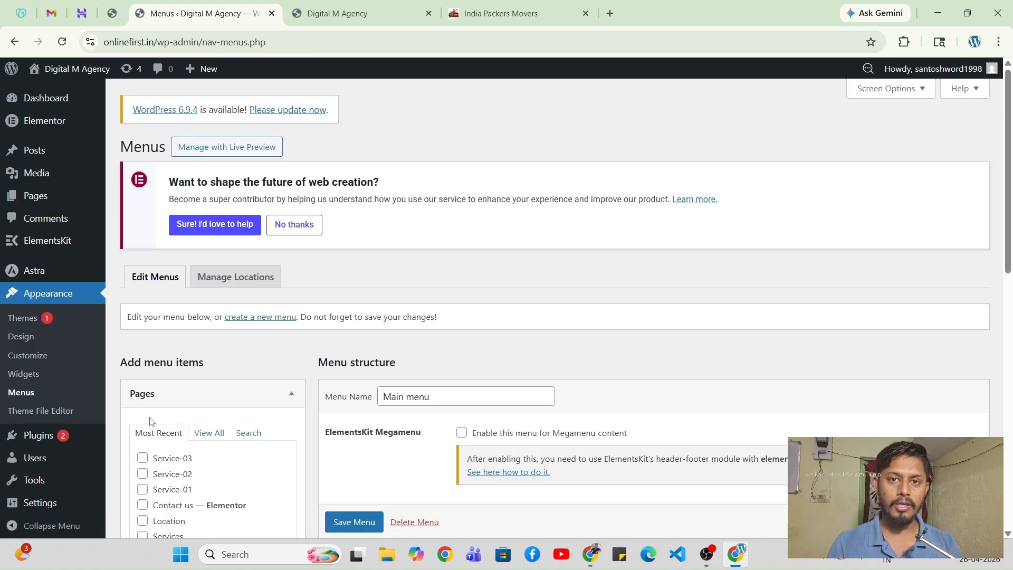
scroll(461, 388, down, 9)
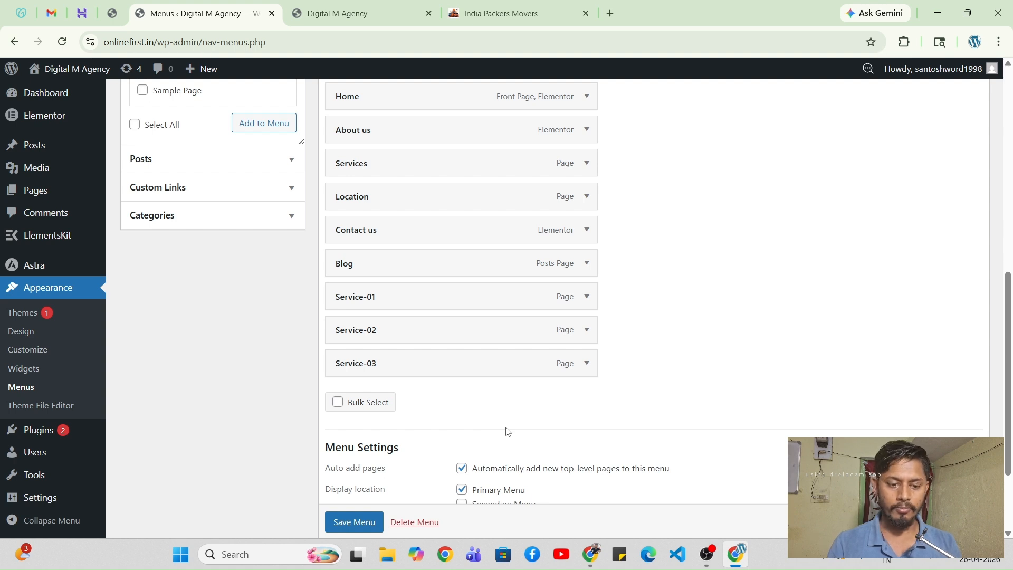
scroll(653, 352, up, 1)
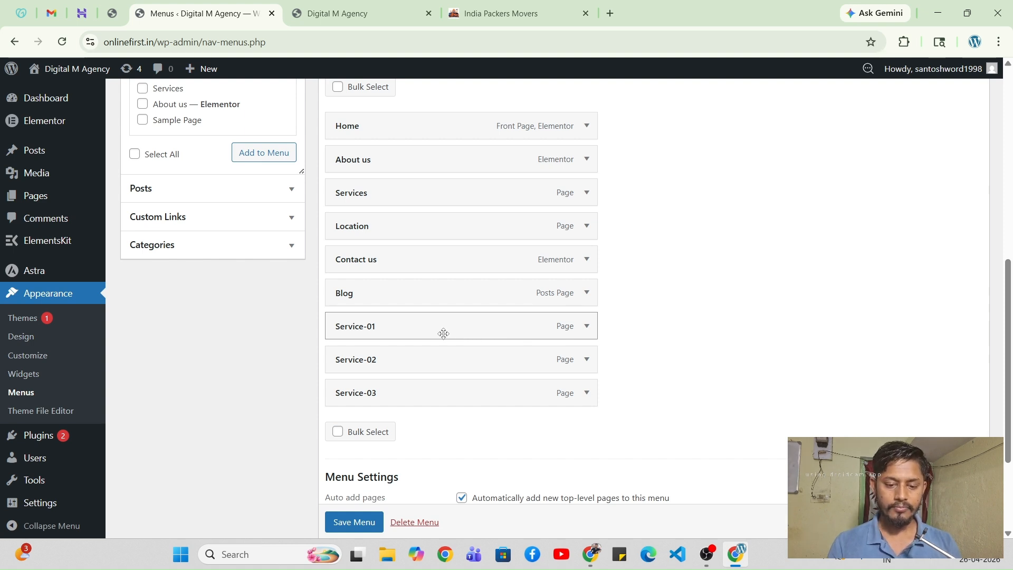
Nest Service-01, Service-02 and Service-03 as sub items under Services in that order, and save the menu
drag(443, 335, 449, 369)
drag(451, 421, 496, 224)
click(704, 251)
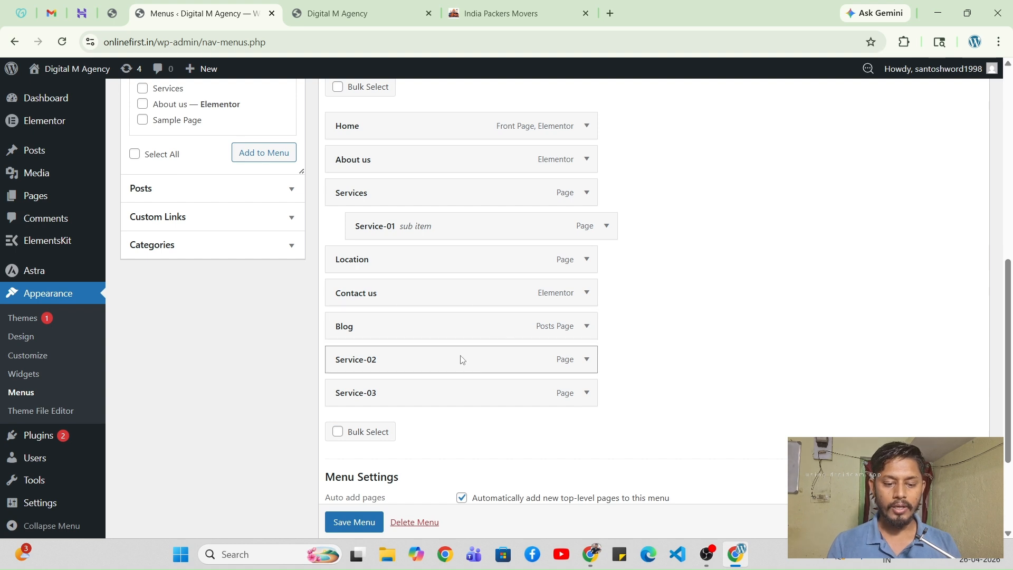
drag(460, 360, 486, 259)
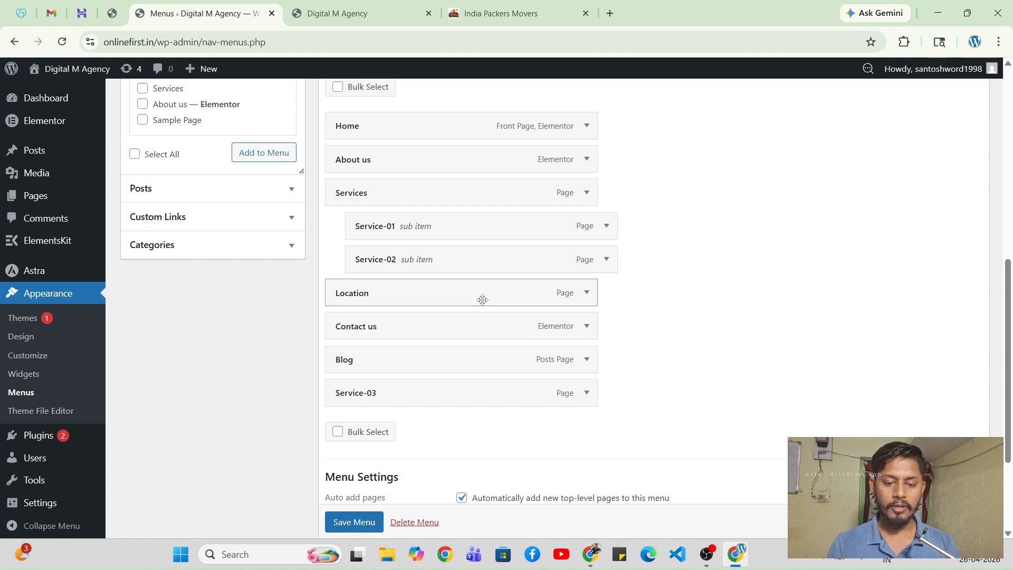
drag(471, 400, 494, 301)
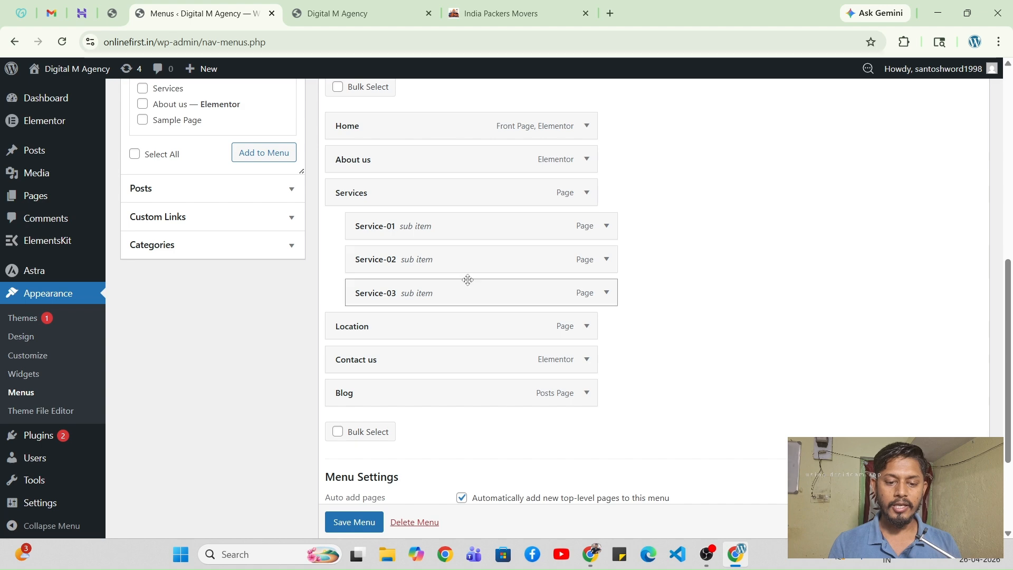
scroll(468, 280, down, 3)
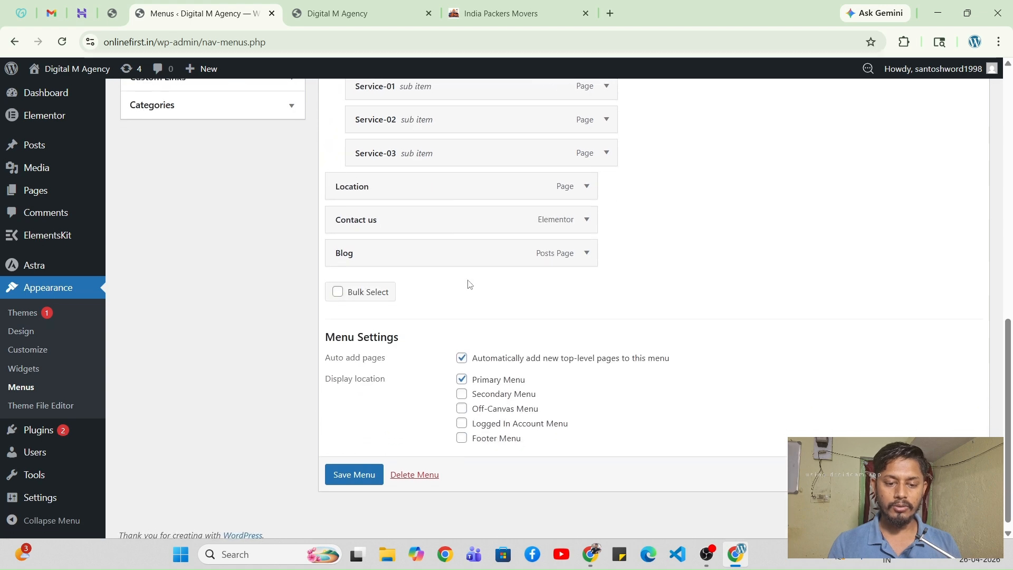
click(354, 474)
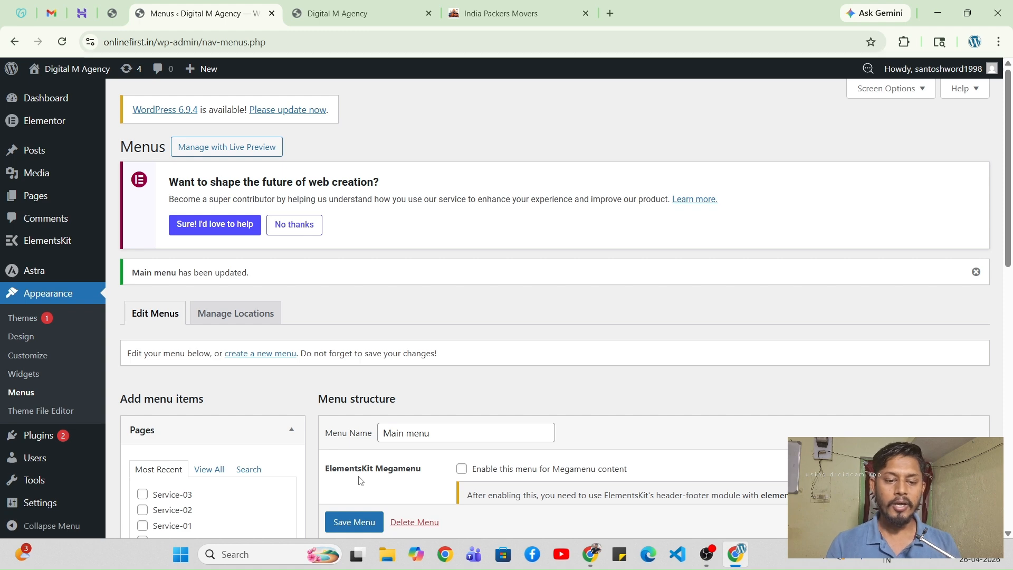
Reload the Digital M Agency site and check the dropdown under Services in its header
click(350, 12)
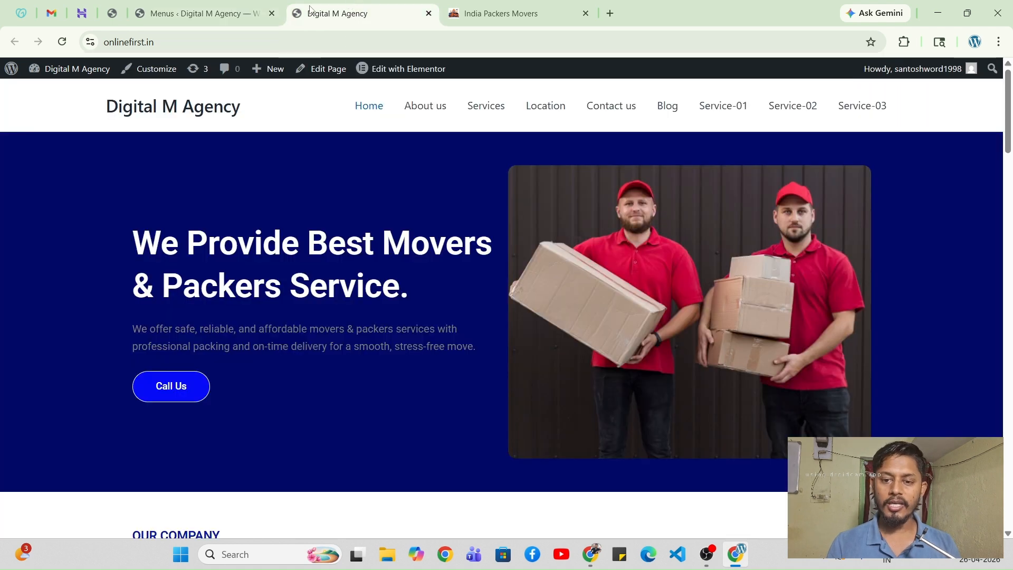
click(62, 44)
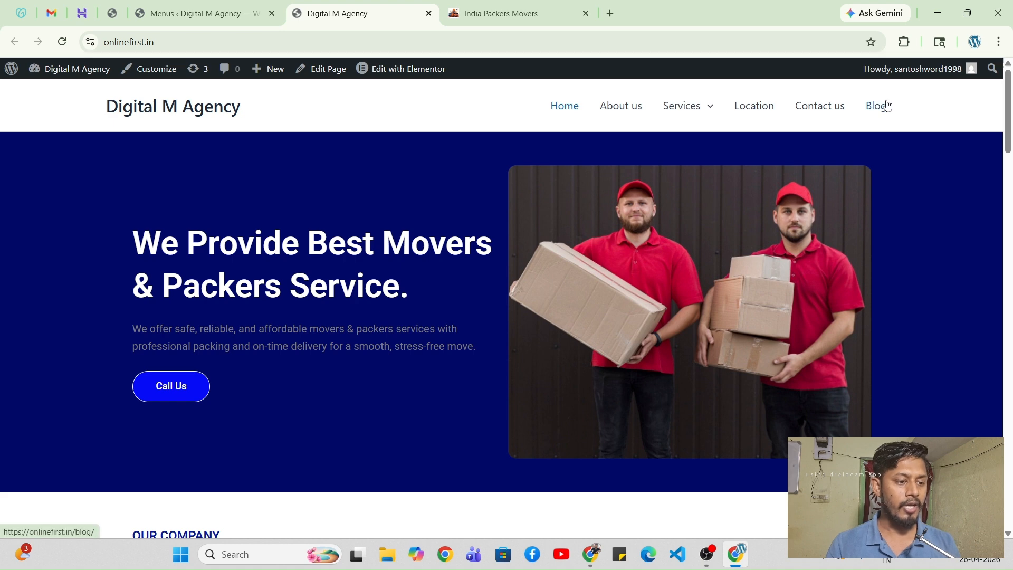
mouse_move(697, 116)
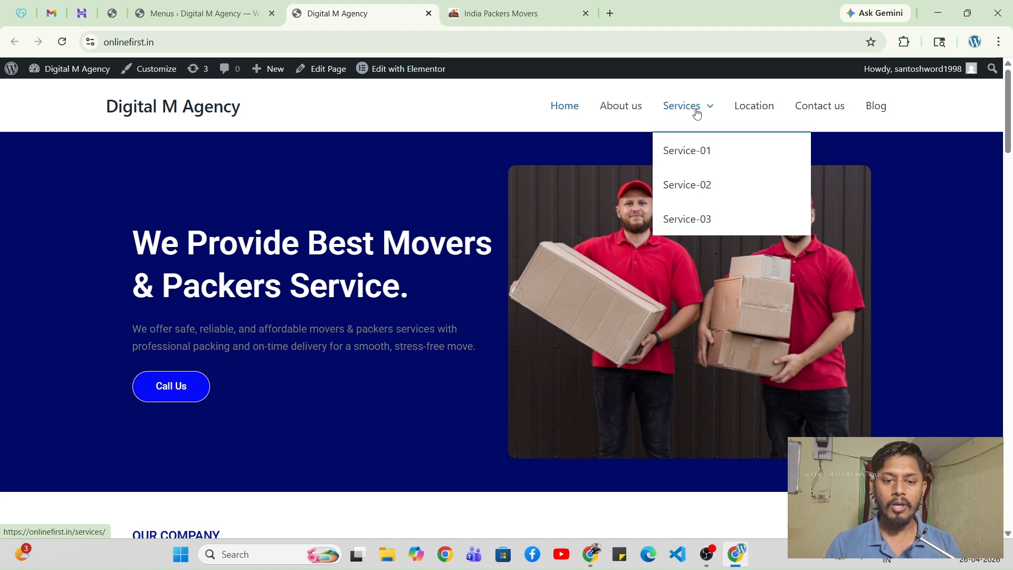
Recheck the three service entries under Services in the Digital M Agency site's header
click(201, 14)
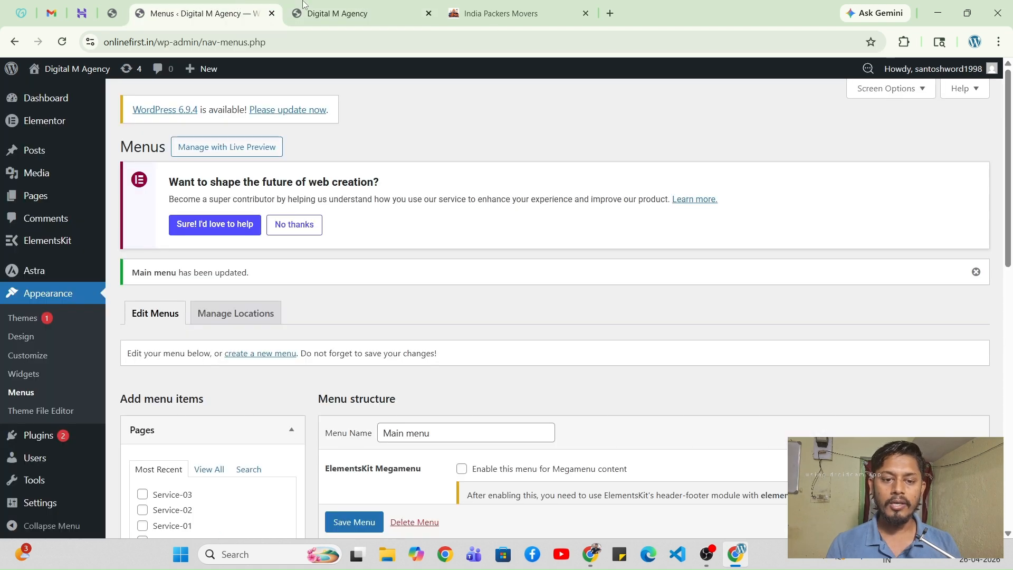
click(338, 13)
mouse_move(657, 87)
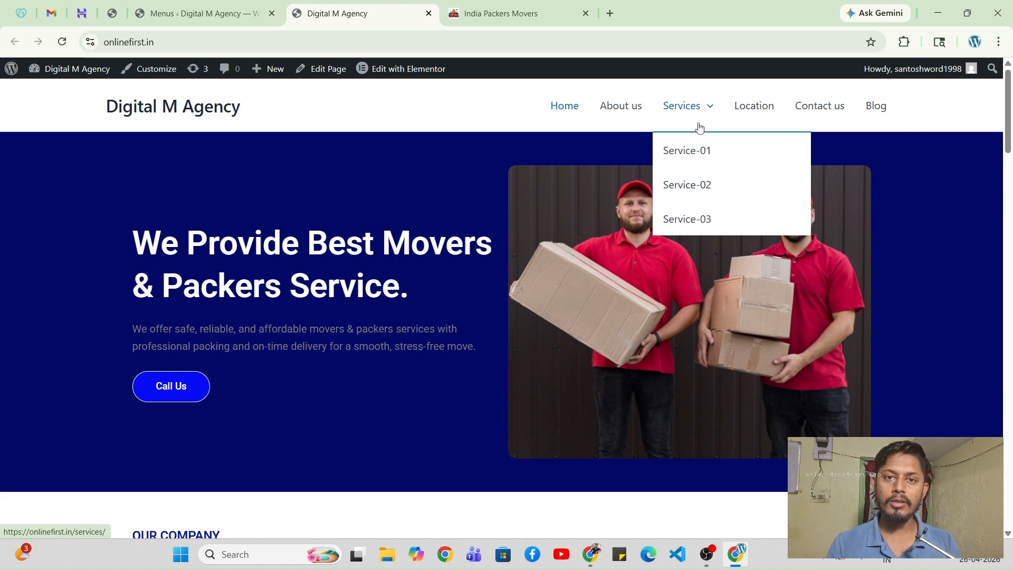
Return to the Main menu's structure, nest Service-03 one level deeper under Service-02, and save the menu
click(201, 13)
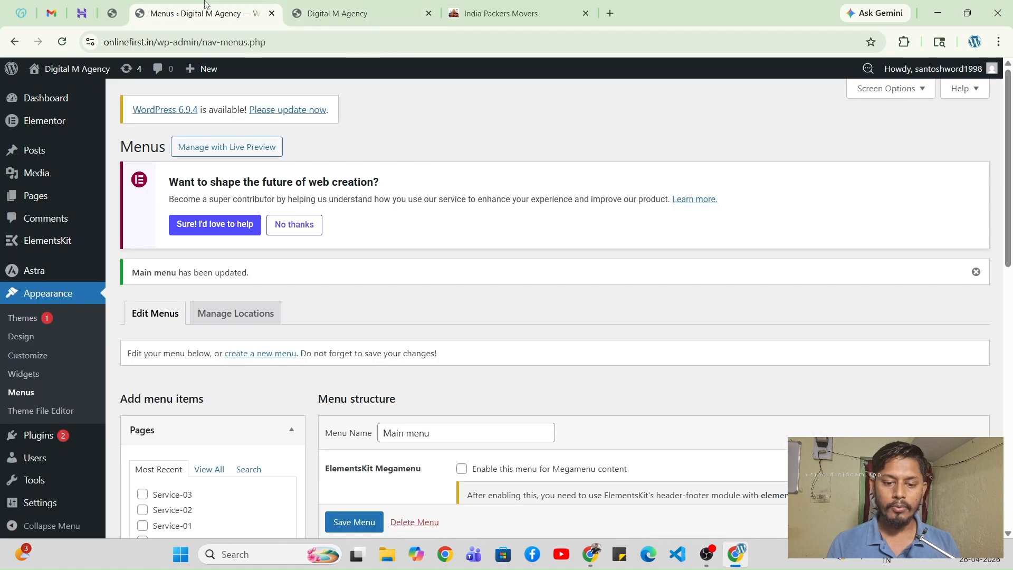
scroll(397, 336, down, 9)
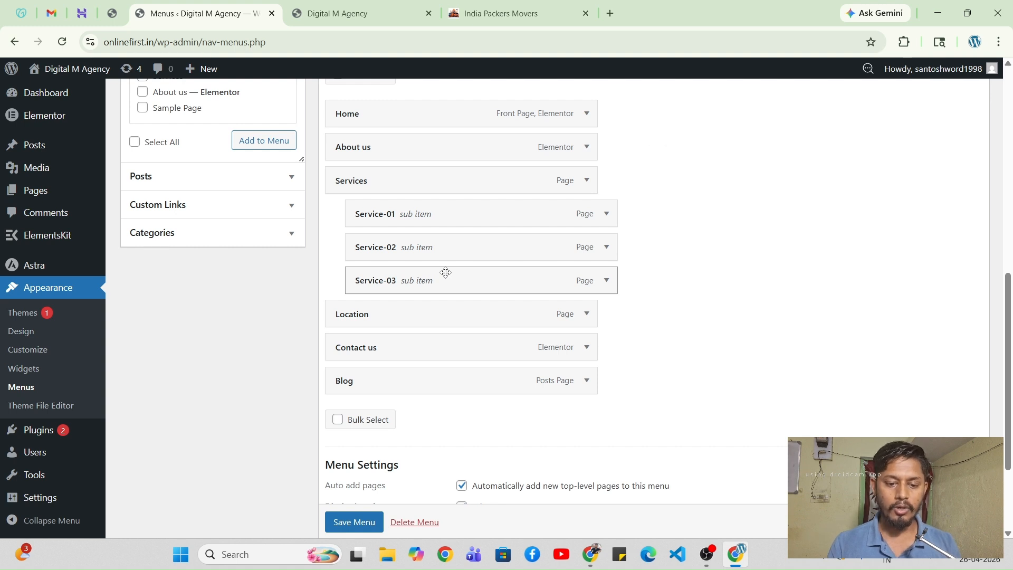
drag(446, 272, 472, 270)
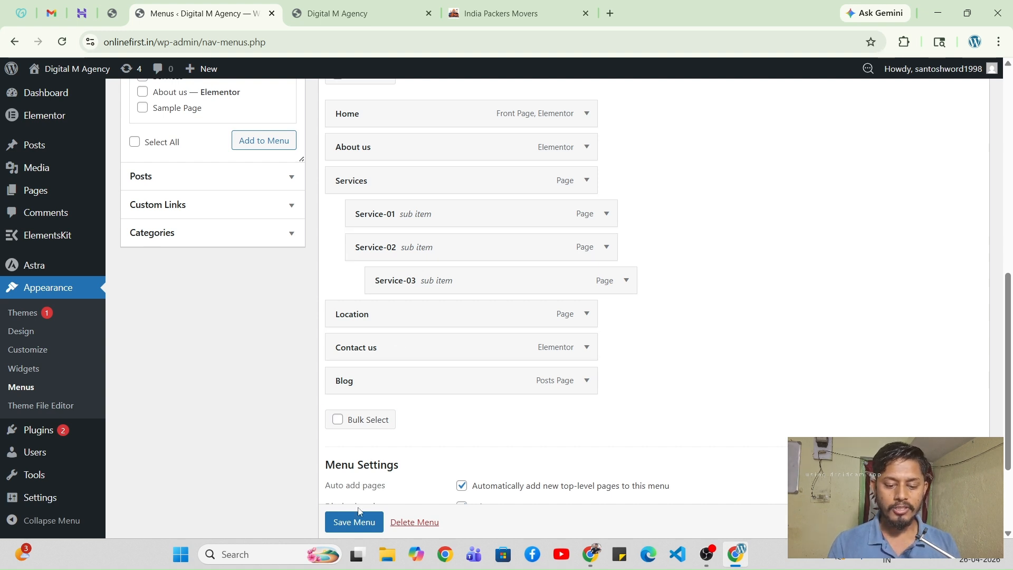
click(357, 523)
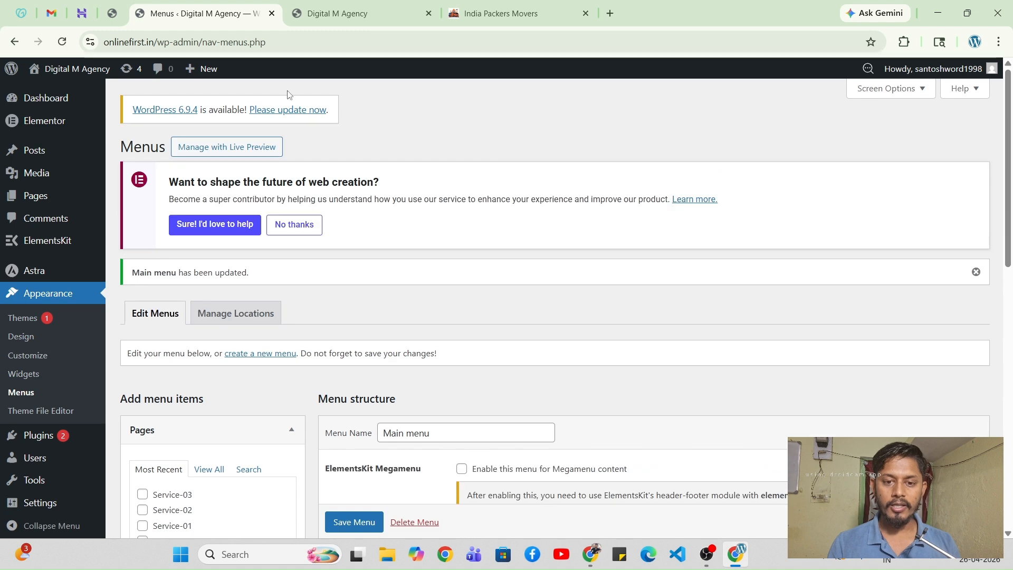
Reload the Digital M Agency site and examine the second-level submenu of Service-02 in the Services dropdown
click(340, 6)
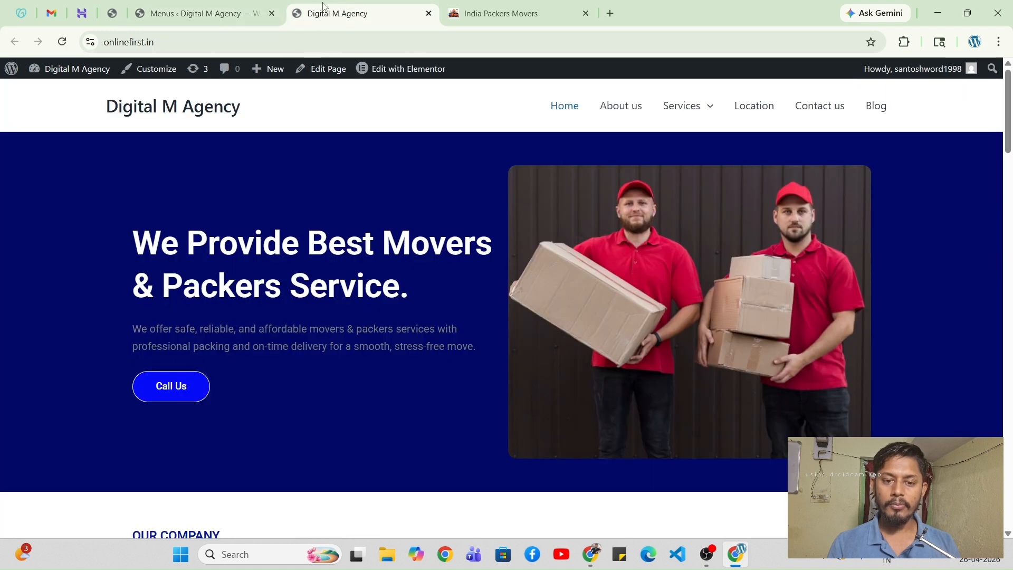
click(63, 44)
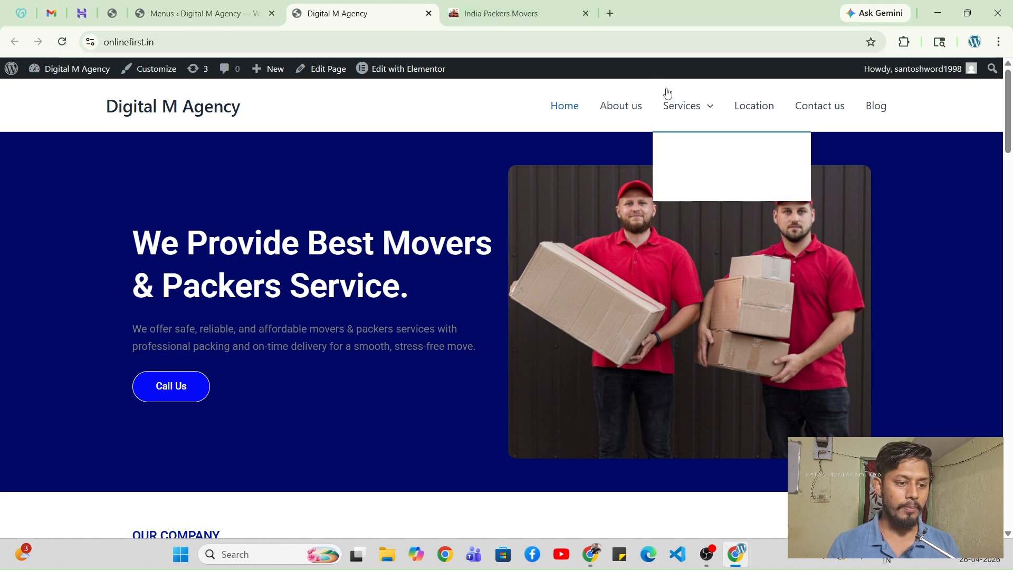
click(683, 106)
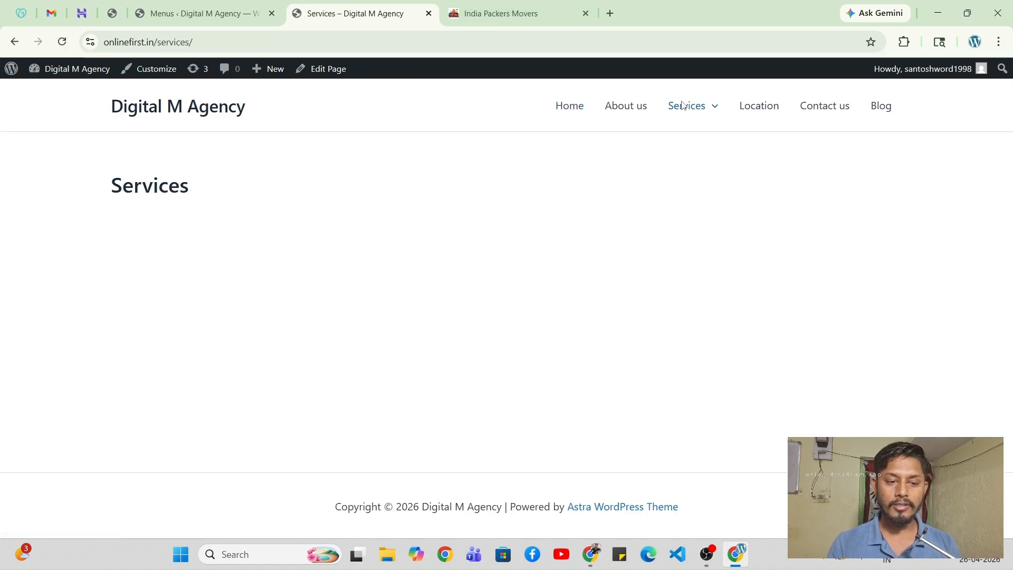
mouse_move(689, 108)
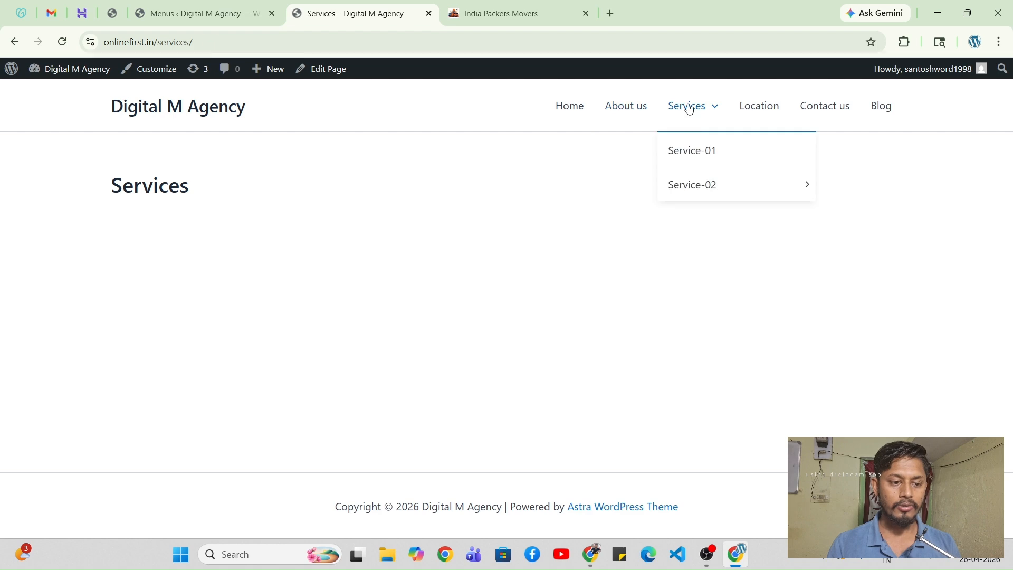
click(15, 42)
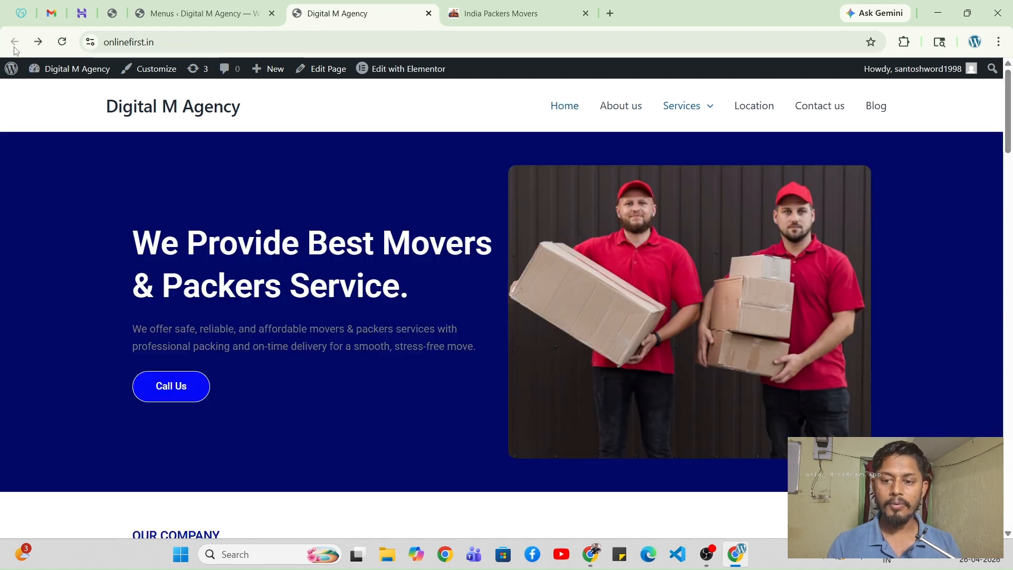
mouse_move(683, 101)
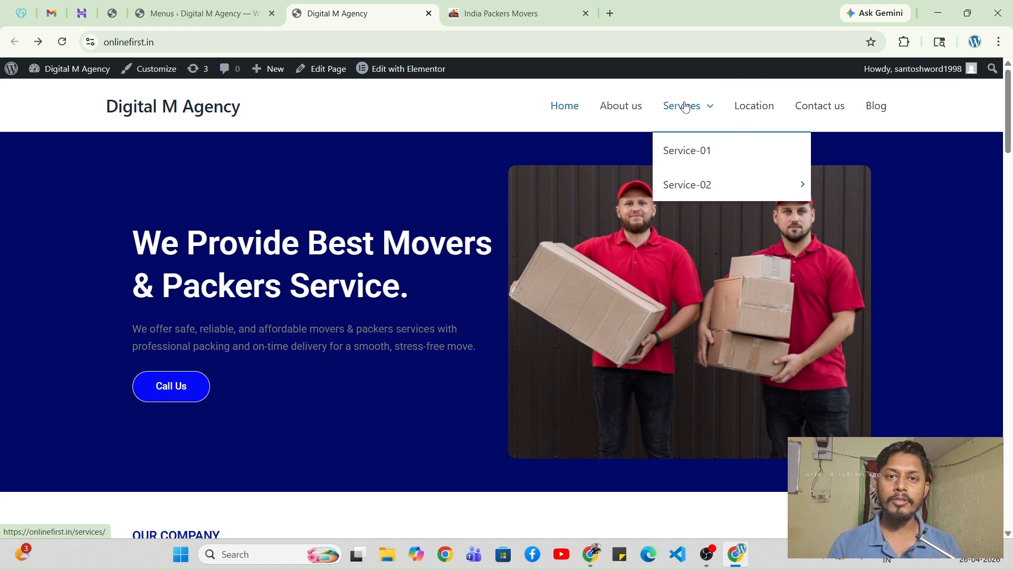
mouse_move(707, 191)
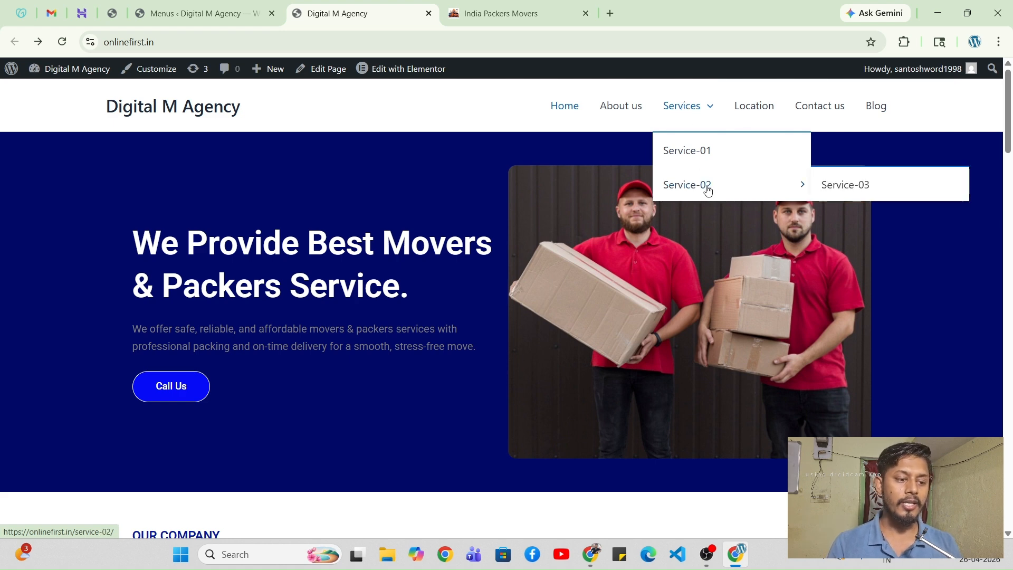